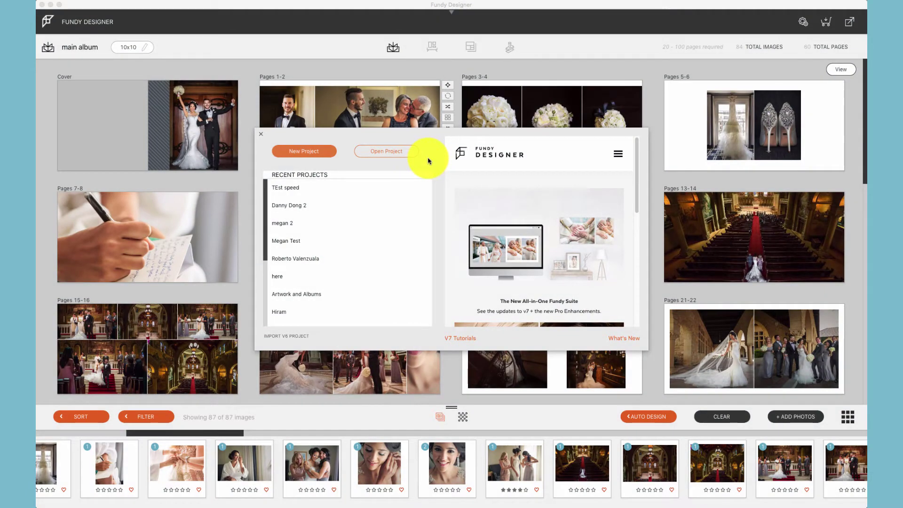
Dismiss the start-up dashboard and check the View menu's Background Color options, leaving them unchanged.
left_click(262, 137)
left_click(199, 4)
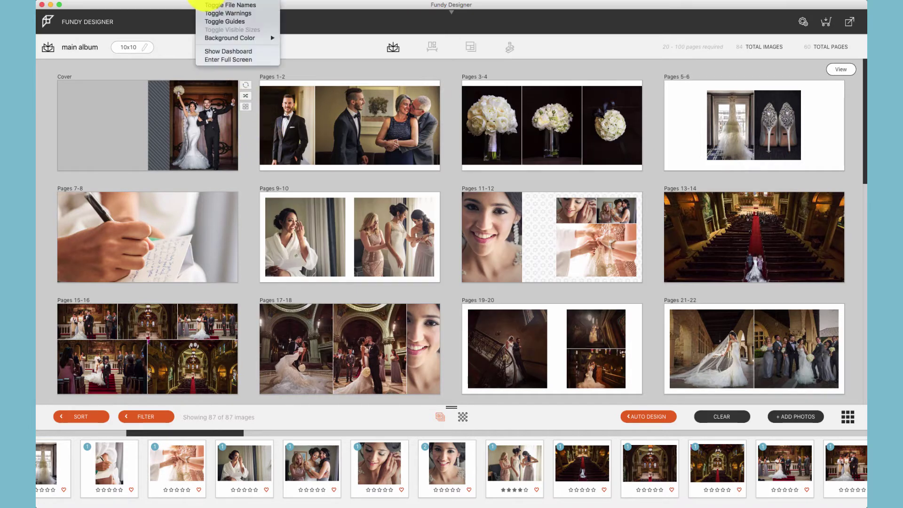
left_click(217, 51)
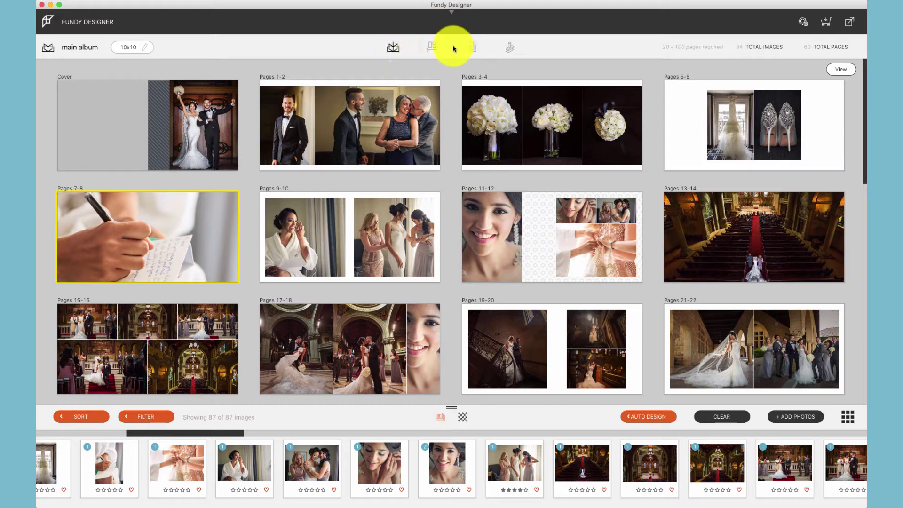
left_click(394, 48)
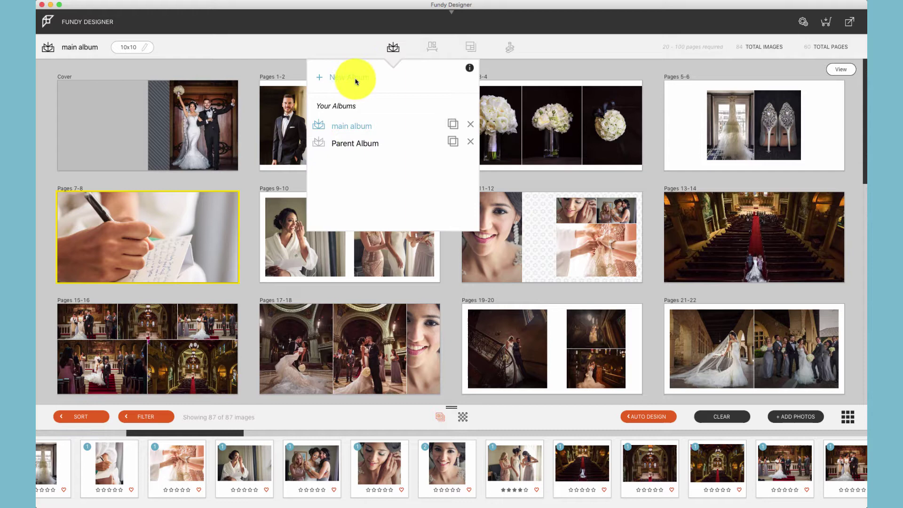
left_click(431, 47)
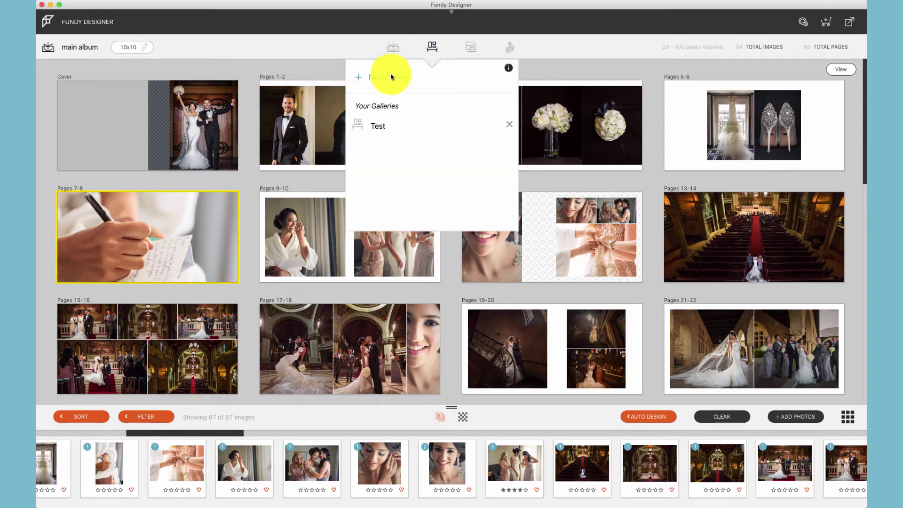
left_click(472, 46)
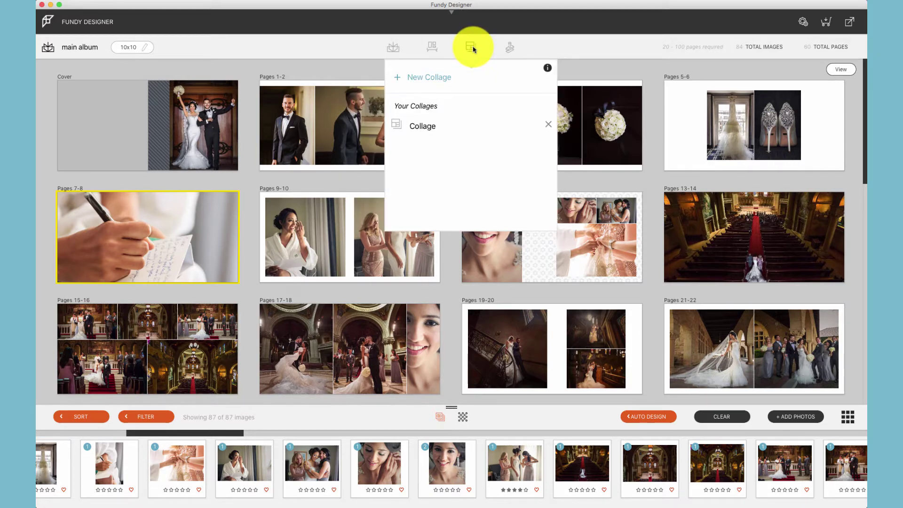
left_click(510, 47)
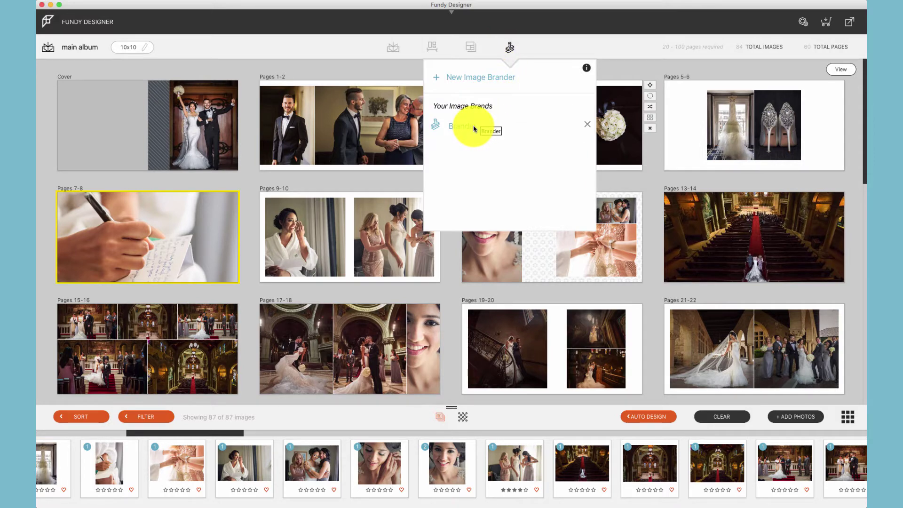
left_click(542, 51)
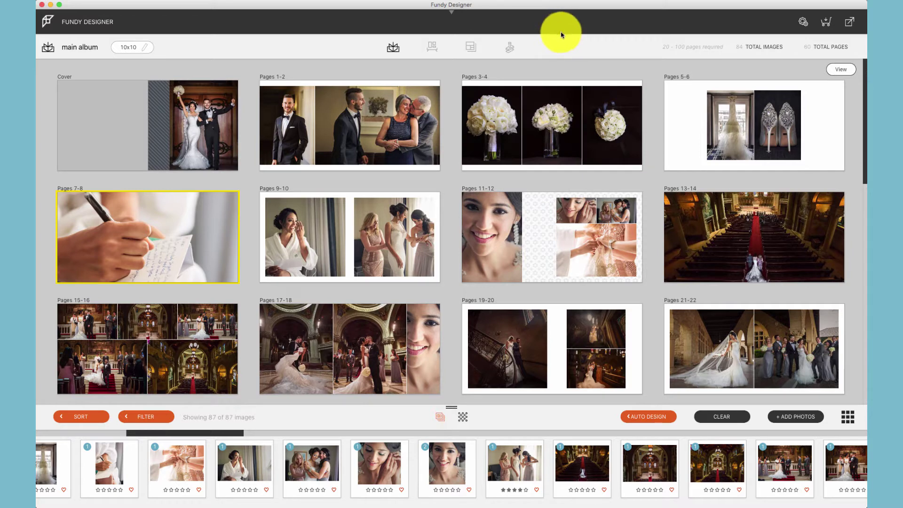
left_click(850, 22)
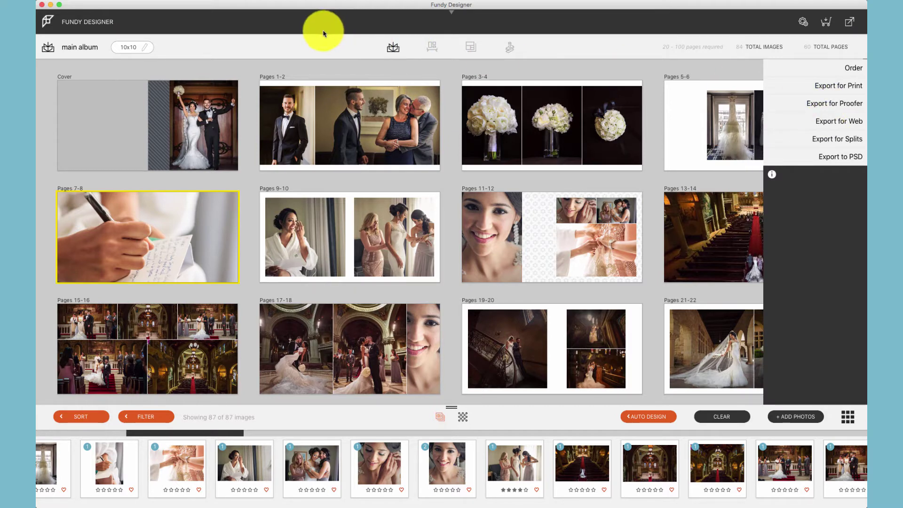
left_click(257, 0)
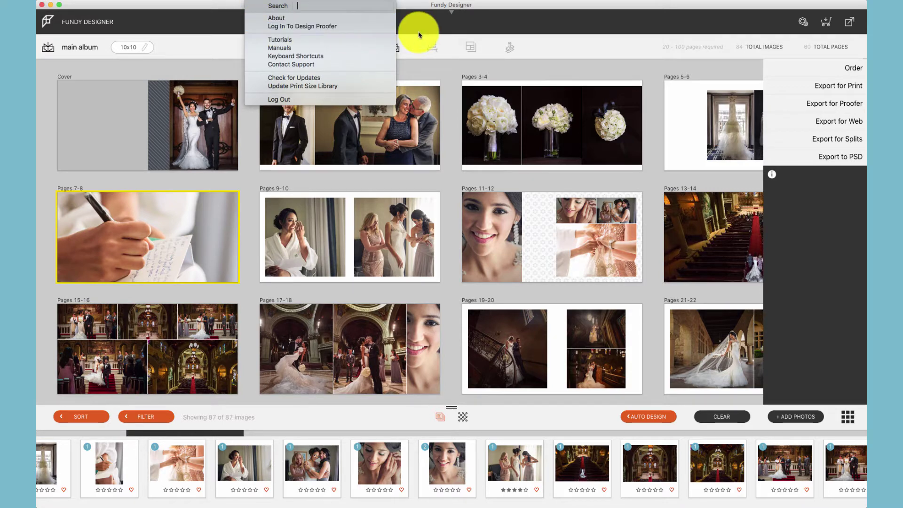
left_click(546, 34)
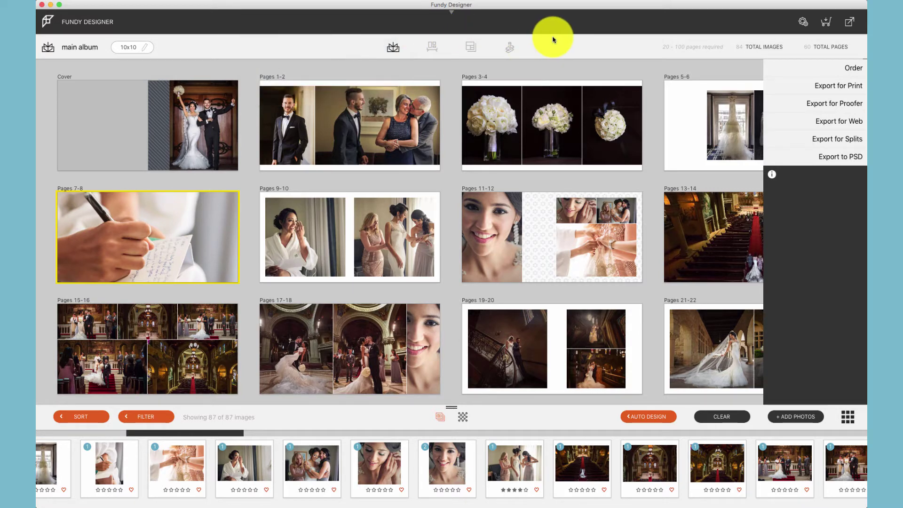
left_click(852, 21)
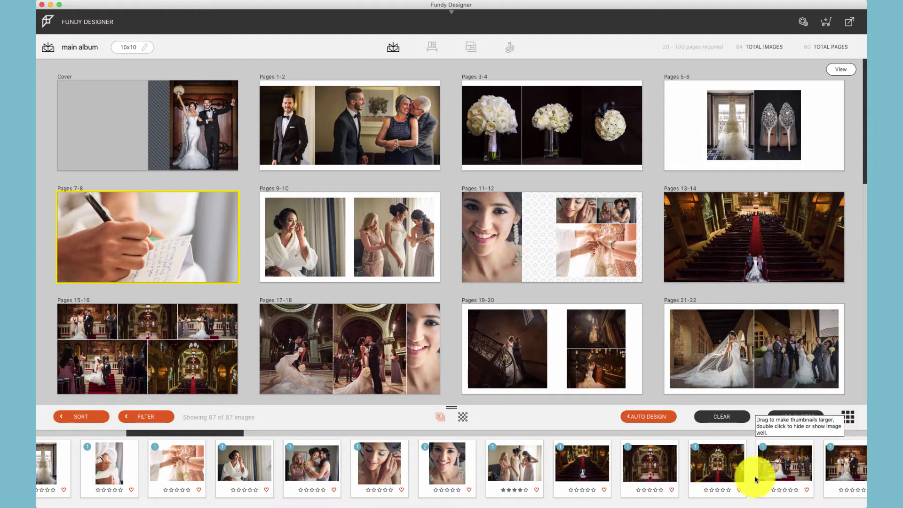
left_click(848, 417)
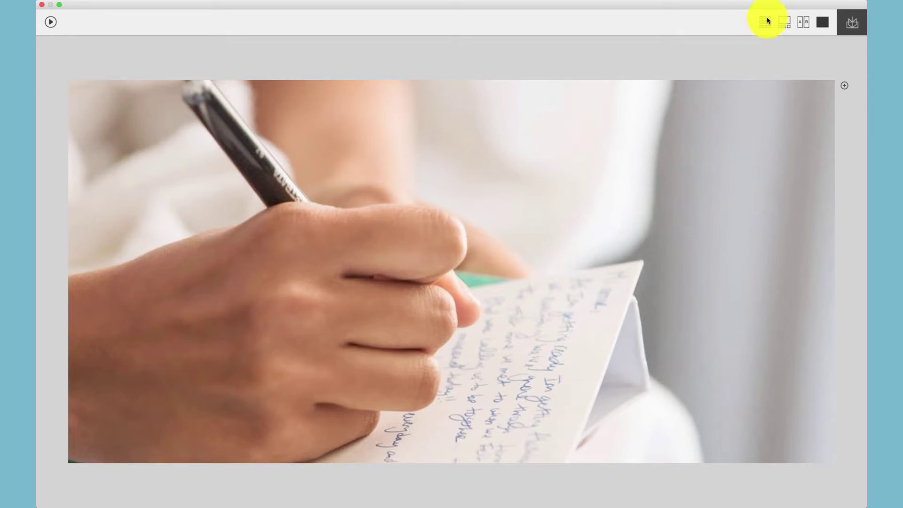
left_click(785, 23)
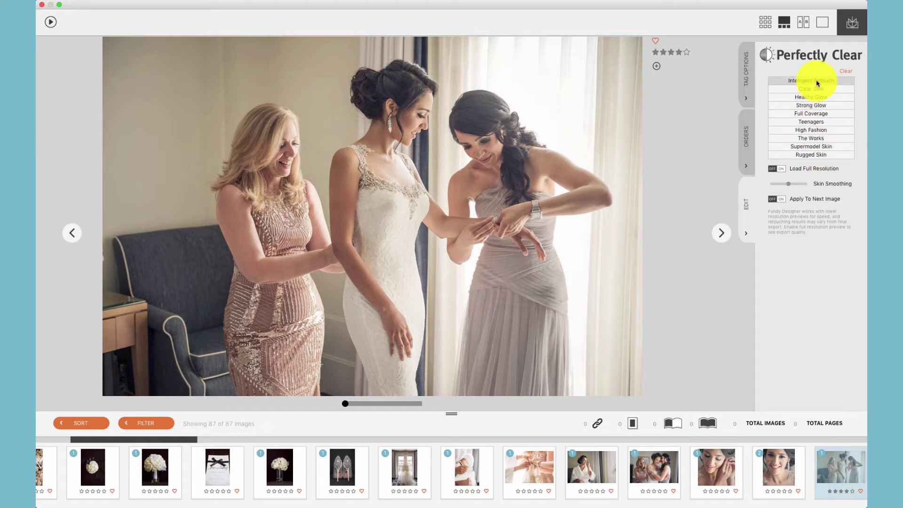
left_click(746, 198)
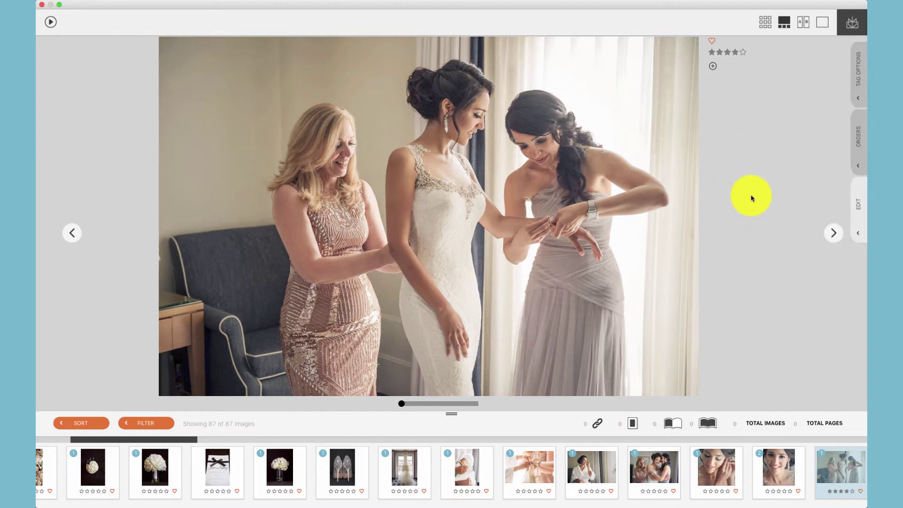
left_click(863, 73)
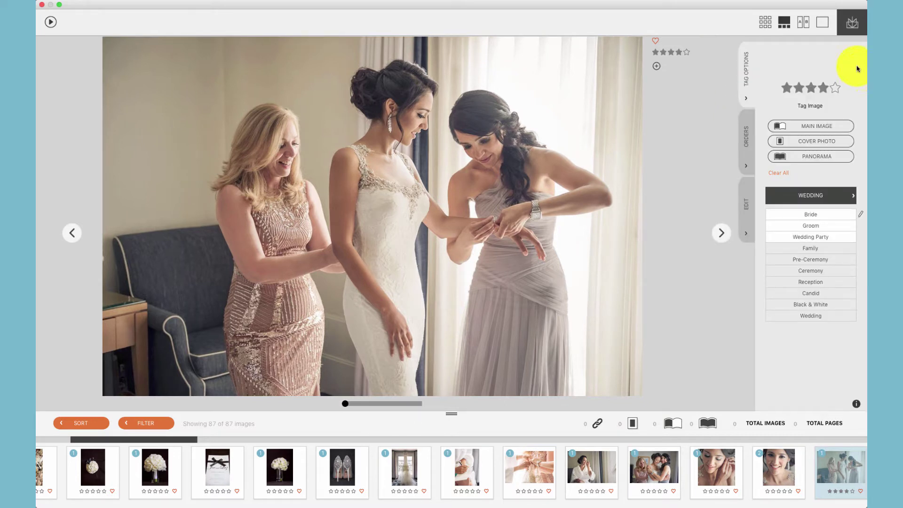
left_click(748, 207)
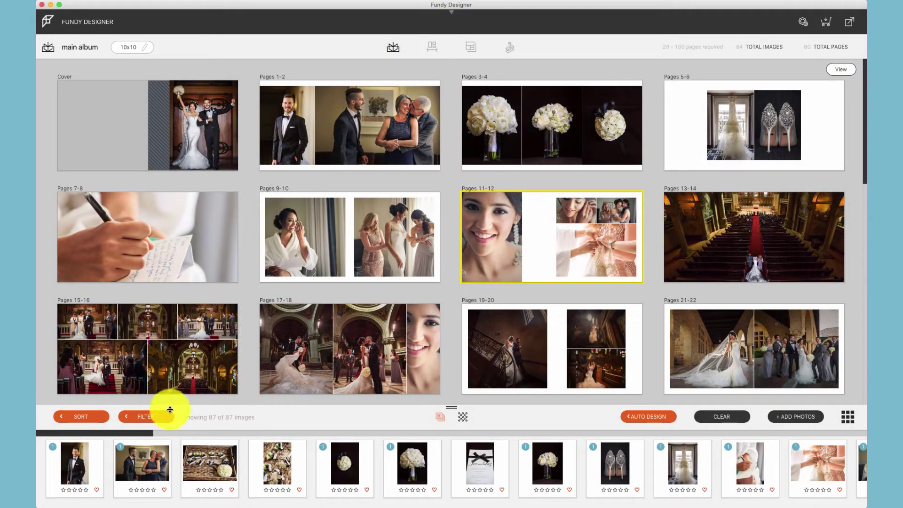
Collapse the top header, then hide and reshow the bottom photo strip.
left_click_drag(135, 434, 94, 436)
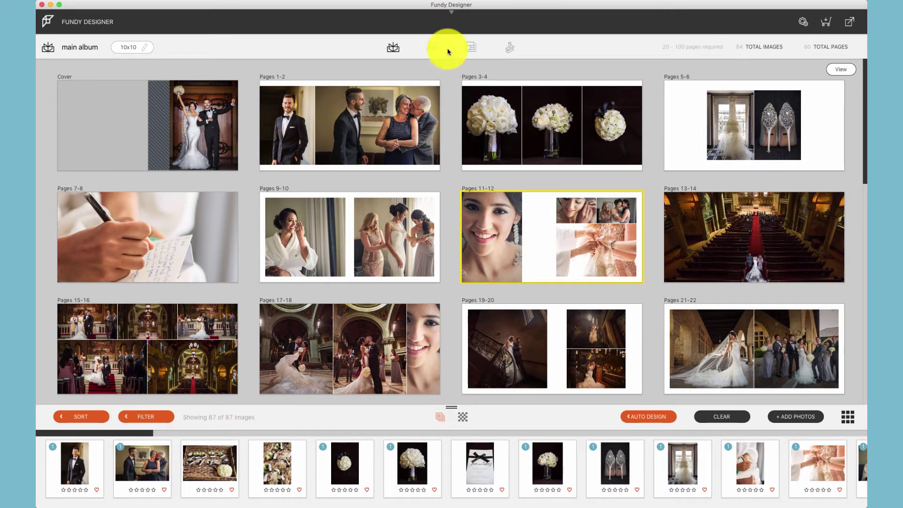
left_click(450, 12)
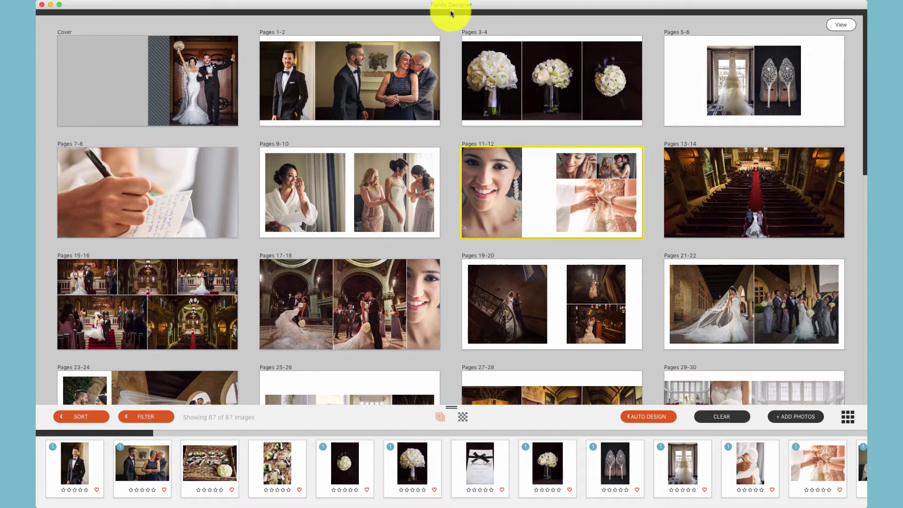
left_click(454, 407)
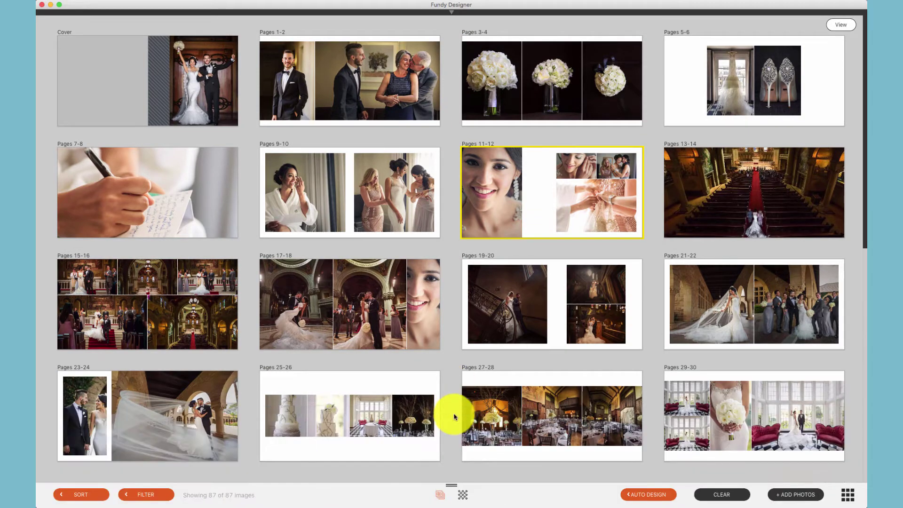
left_click(450, 479)
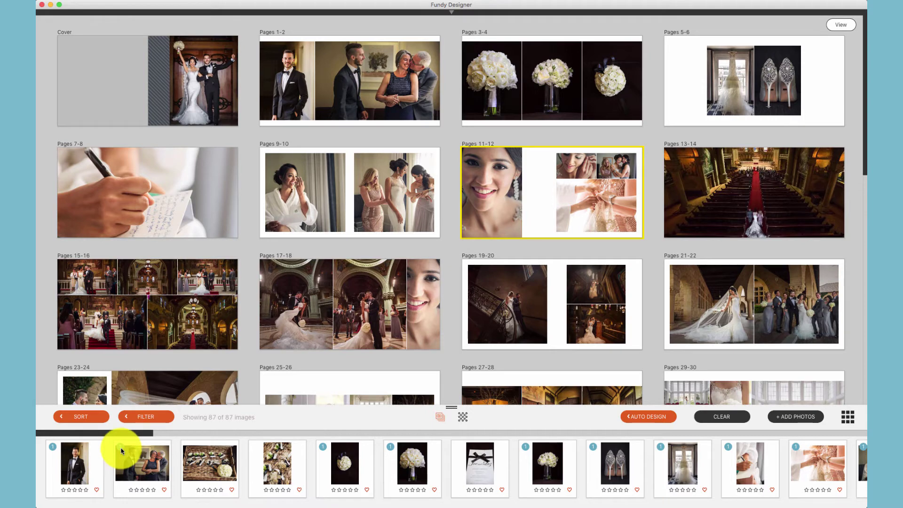
Scroll through the image tray to browse the 87 project images.
mouse_move(121, 451)
scroll(120, 451, "right", 1)
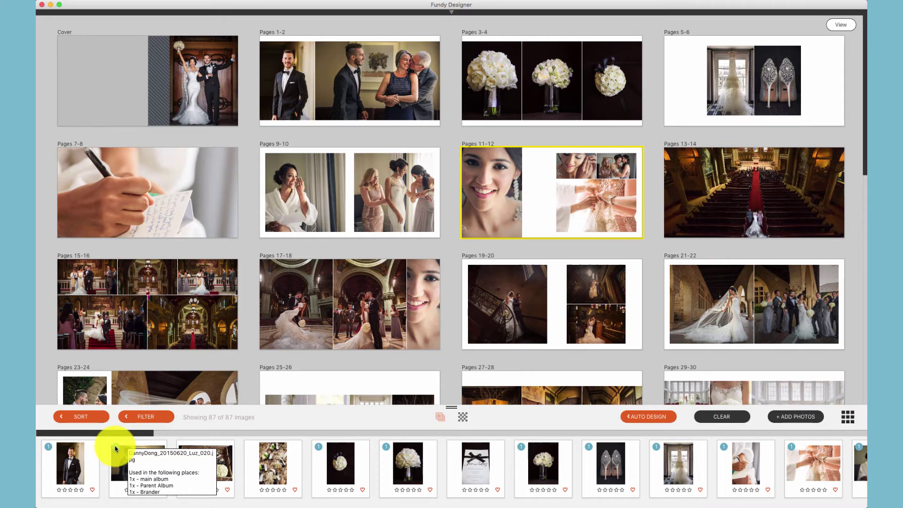
scroll(115, 449, "right", 1)
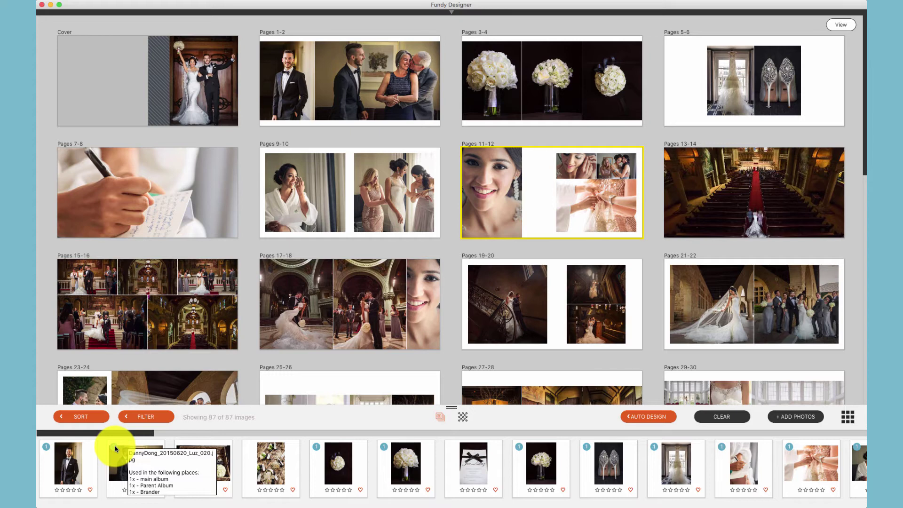
left_click(268, 431)
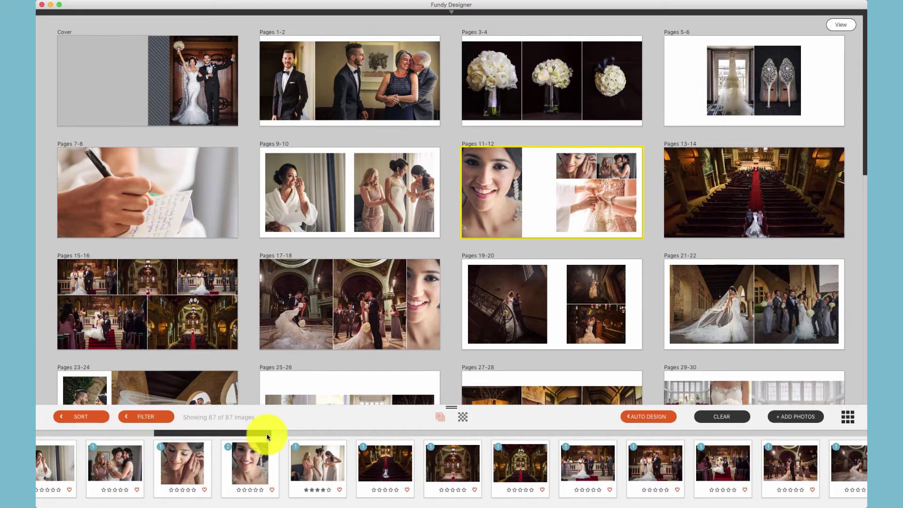
left_click_drag(262, 433, 145, 433)
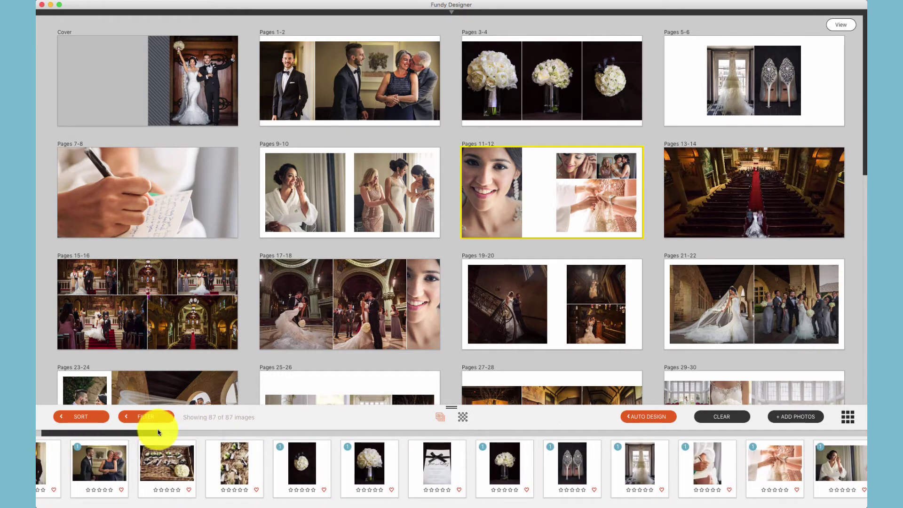
left_click(465, 421)
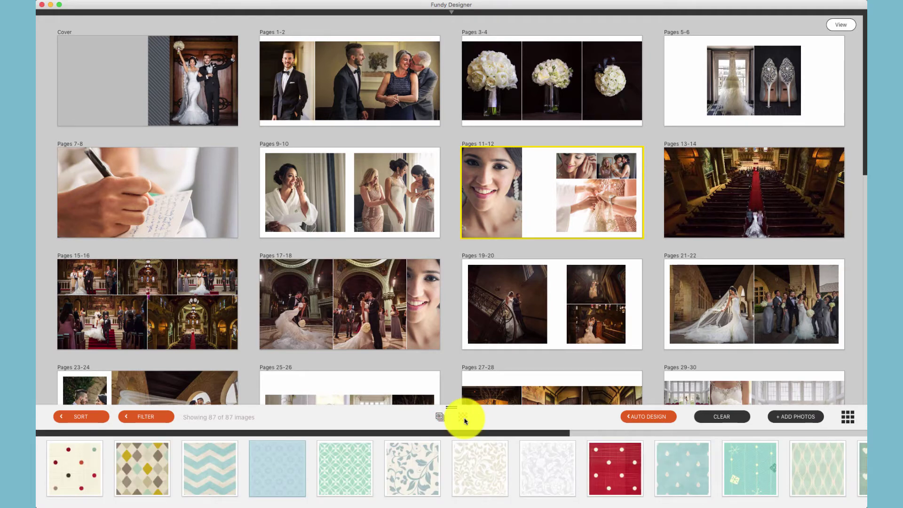
left_click(439, 416)
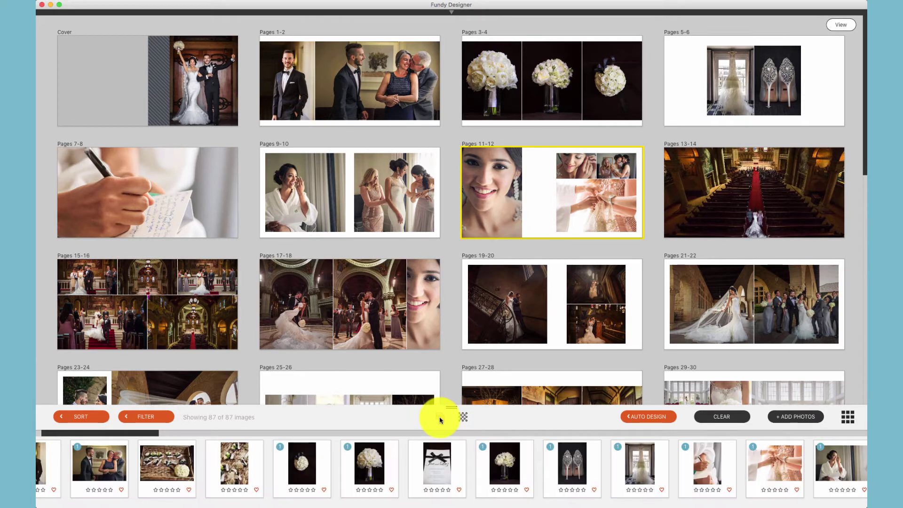
left_click(163, 417)
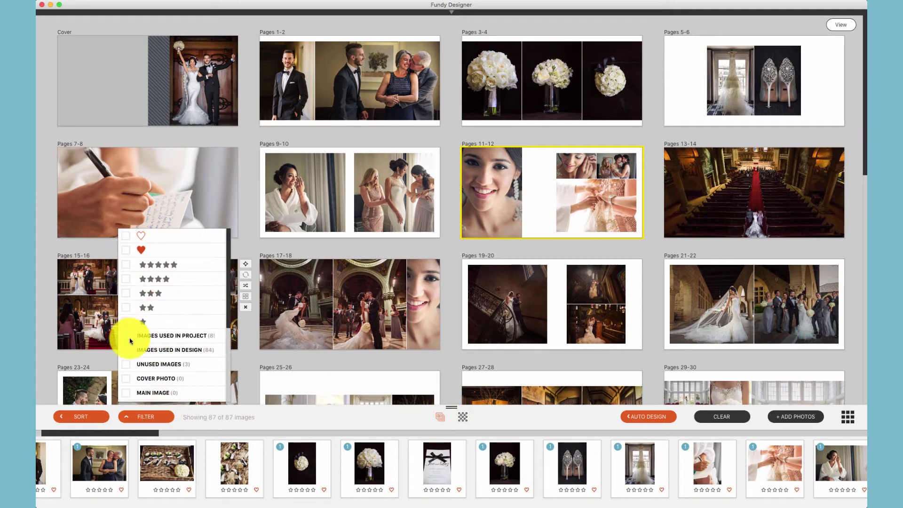
scroll(130, 340, "down", 5)
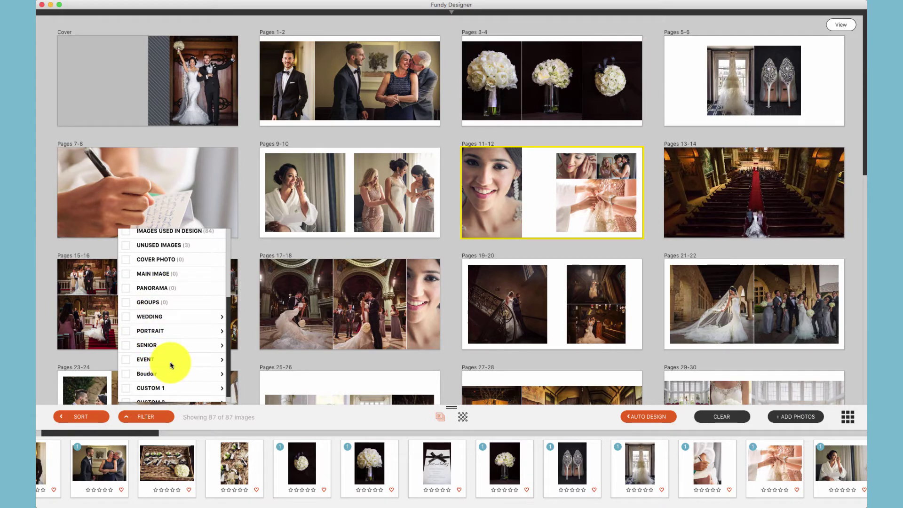
left_click(99, 417)
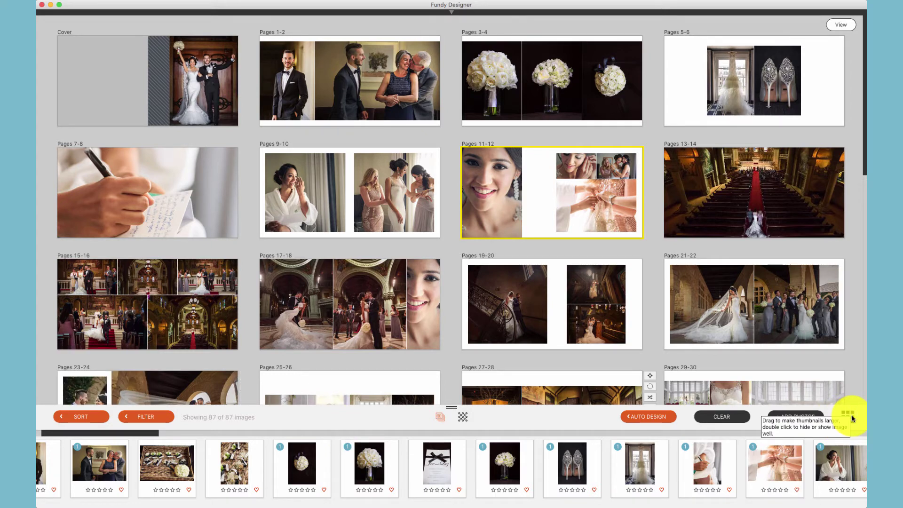
Open the wedding dress photo on its own and step through to the invitation and bouquet photos.
left_click(647, 474)
double_click(648, 474)
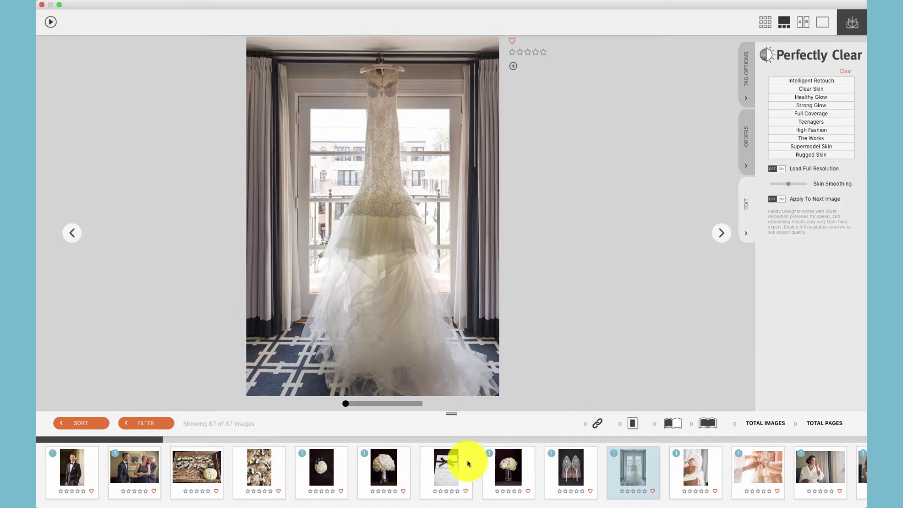
left_click(448, 464)
left_click(383, 467)
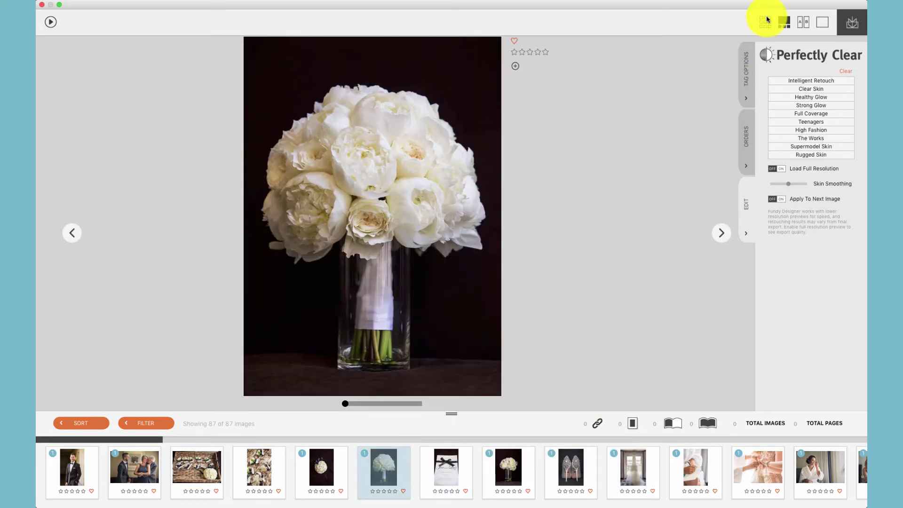
Switch to A/B compare view with the jewelled shoes photo on the right.
left_click(766, 21)
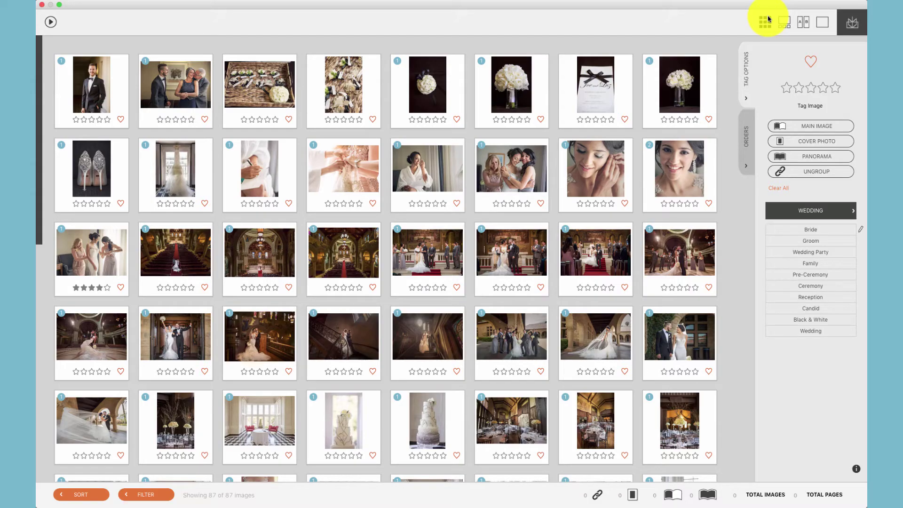
left_click(801, 25)
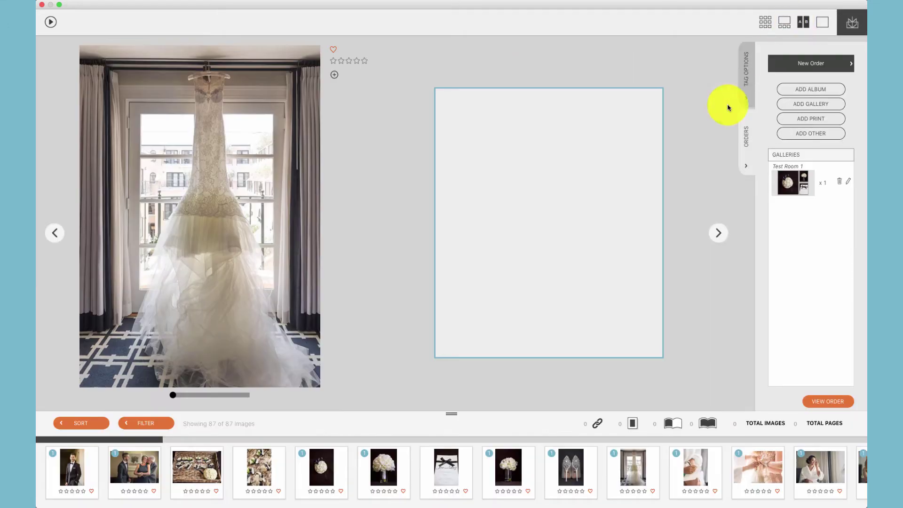
left_click(581, 465)
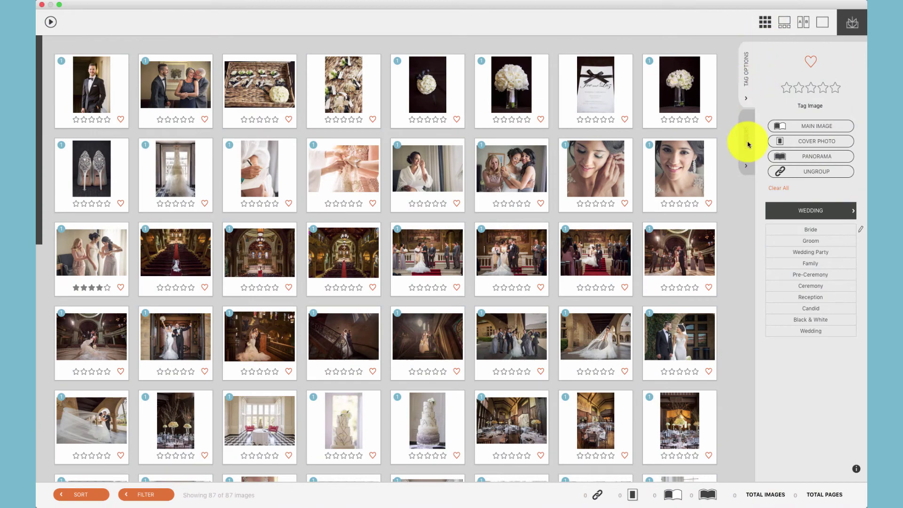
Toggle the tagging panel, change its tag category from Wedding to Portrait, and show the Orders panel.
left_click(746, 77)
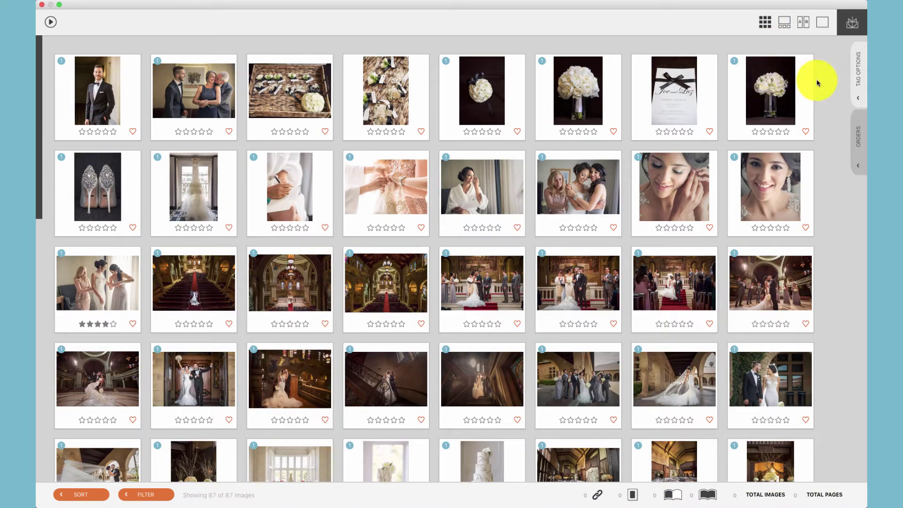
left_click(855, 81)
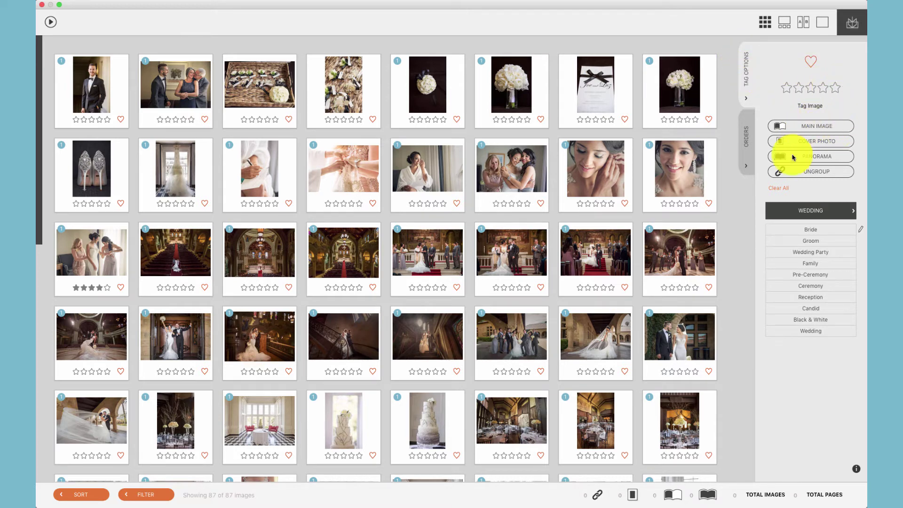
left_click(845, 208)
left_click(836, 248)
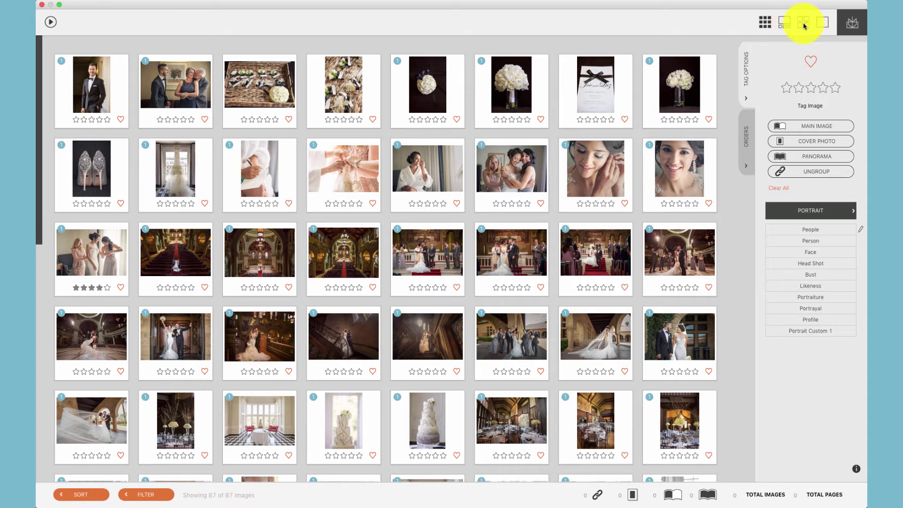
left_click(750, 135)
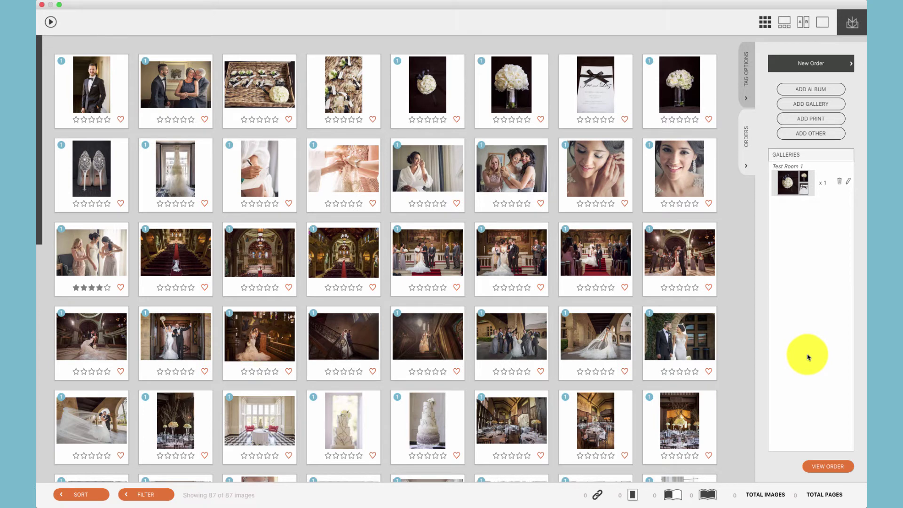
View the smiling bride alone, apply Perfectly Clear's Full Coverage preset, and tweak Skin Smoothing.
key("Return")
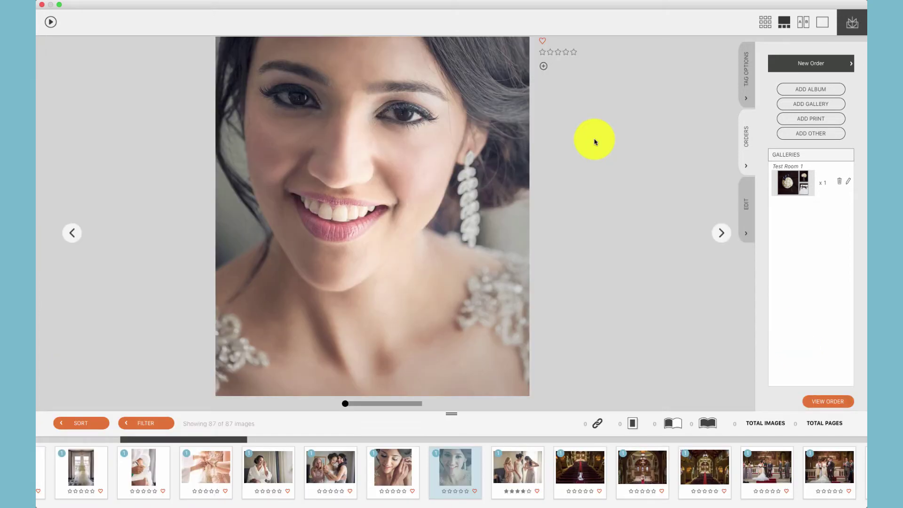
left_click(746, 204)
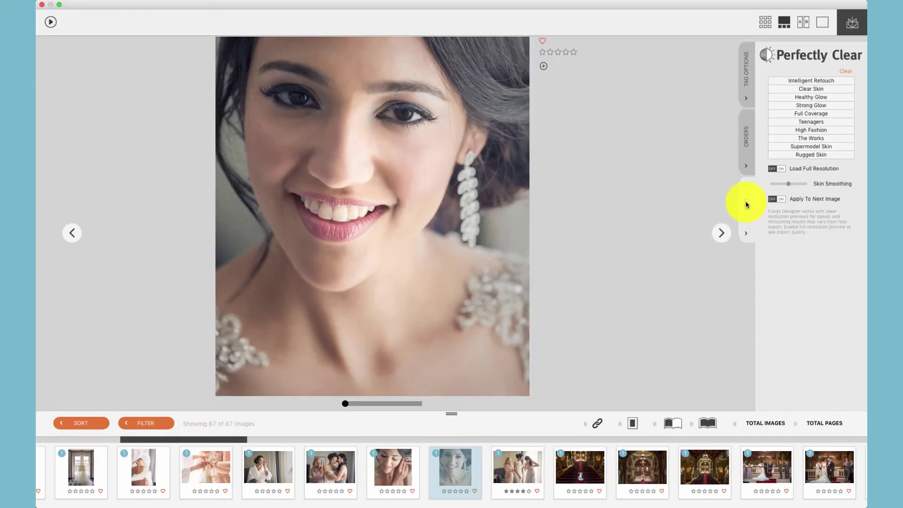
left_click(797, 117)
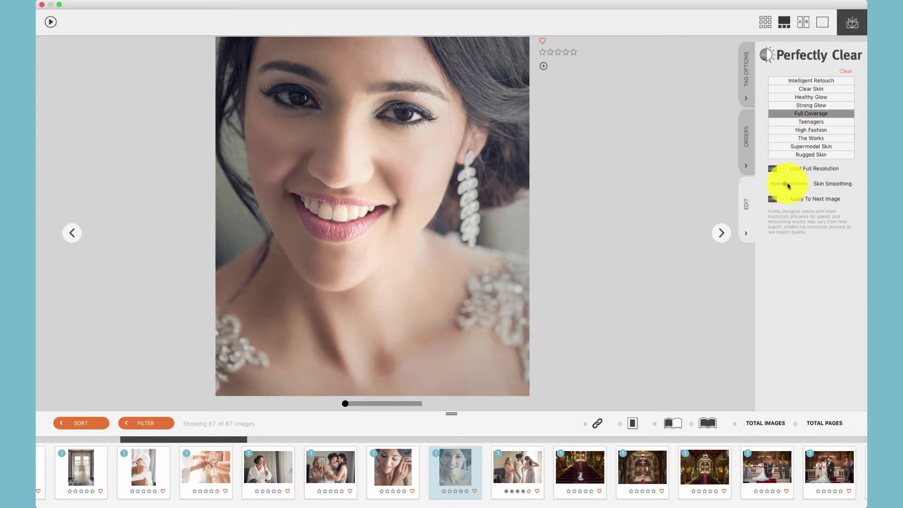
left_click_drag(788, 184, 788, 184)
Open Slideshow Options and keep Optimistic Life as the audio track.
left_click(51, 22)
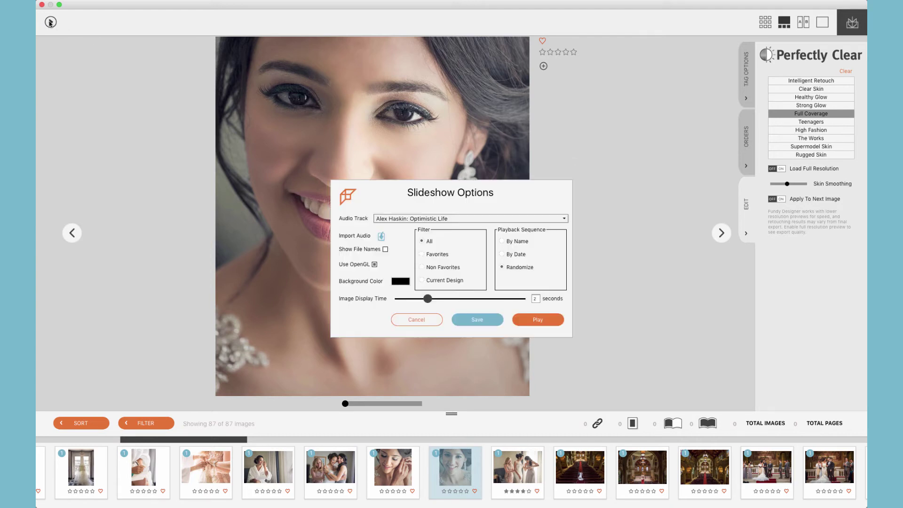
left_click(542, 222)
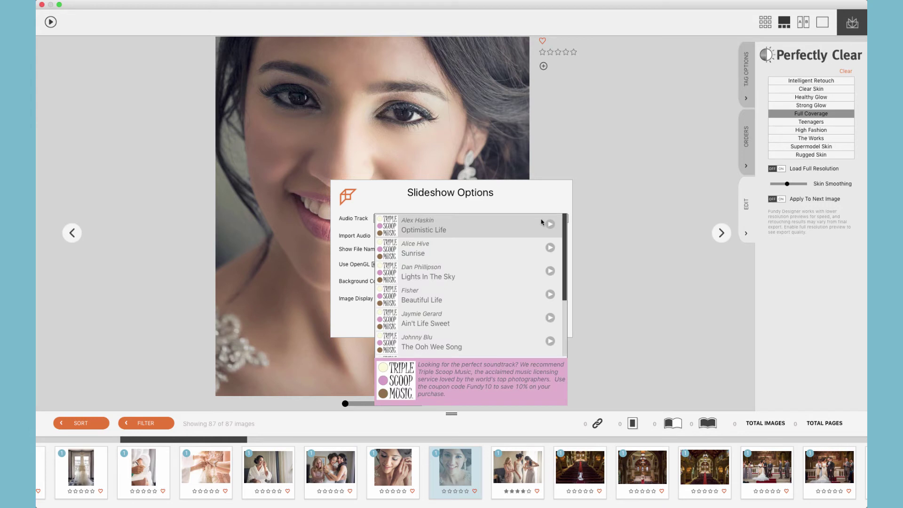
left_click(506, 203)
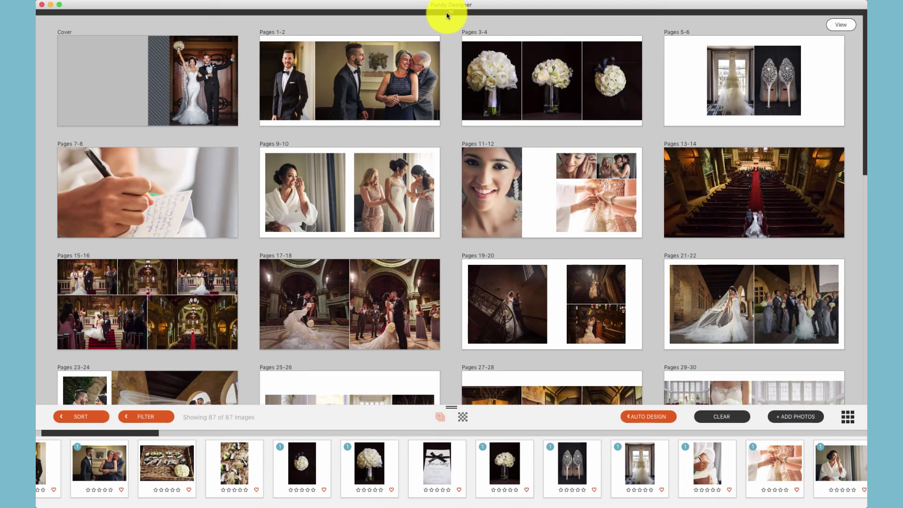
Open My Orders > Product Pricing and filter the lab to Bay Photo.
left_click(232, 2)
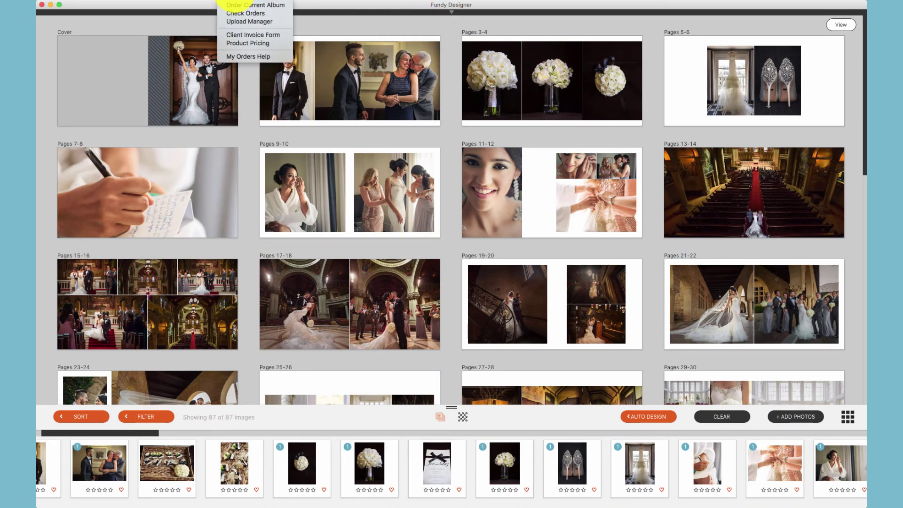
left_click(241, 42)
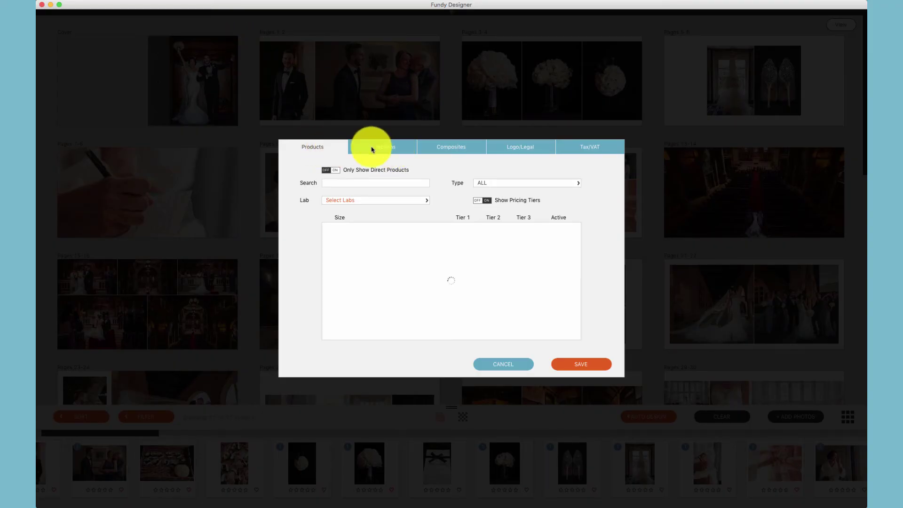
left_click(413, 200)
left_click(329, 235)
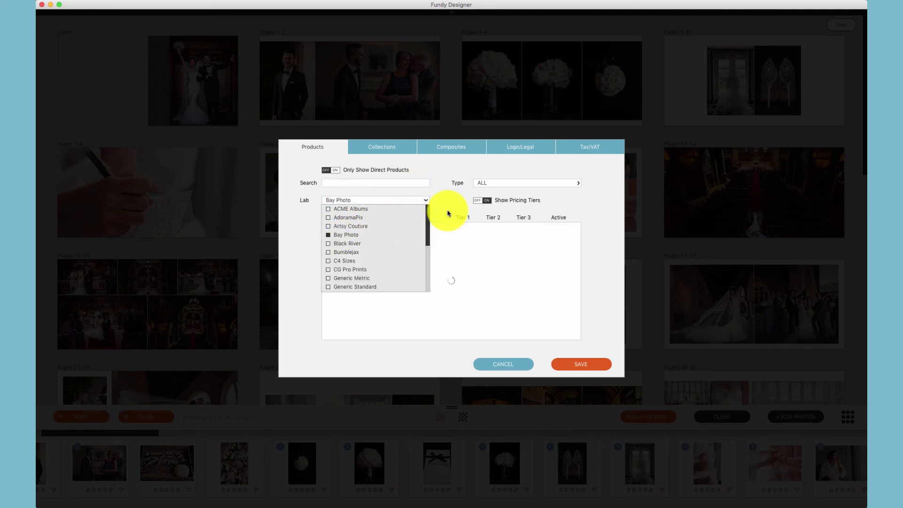
Limit product types to Canvas, Wood and Metal, then view the Collections and Composites group names.
left_click(508, 184)
left_click(480, 191)
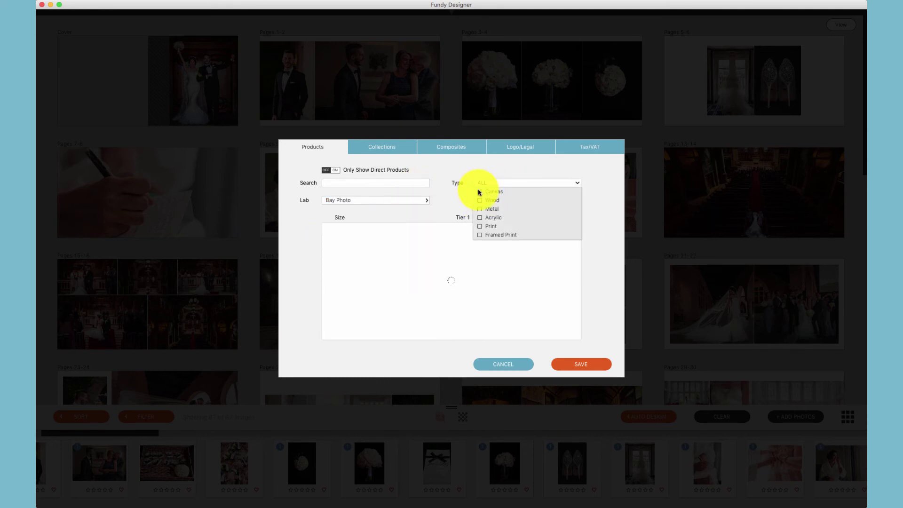
left_click(480, 200)
left_click(480, 209)
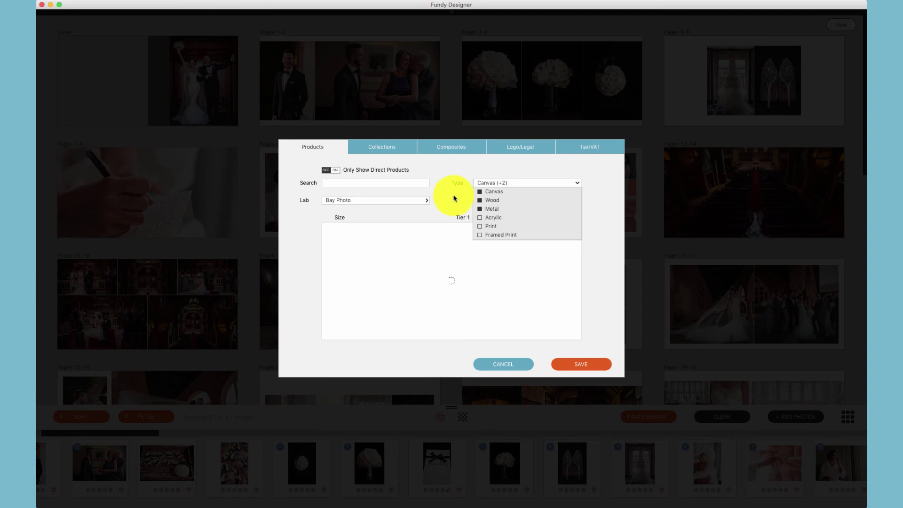
left_click(454, 198)
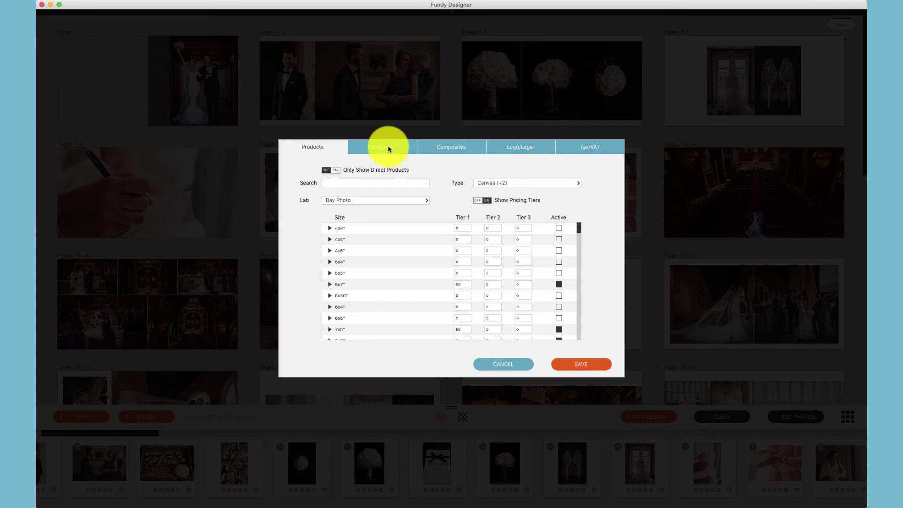
left_click(388, 148)
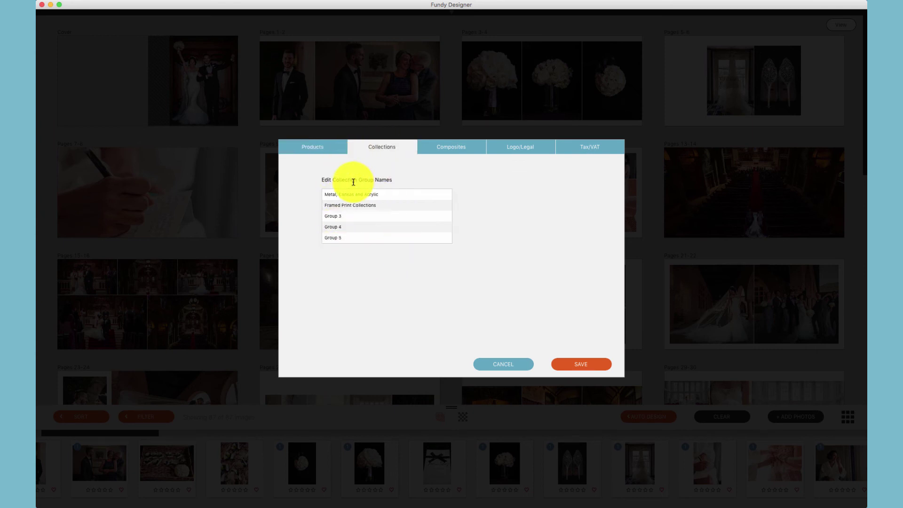
left_click(447, 144)
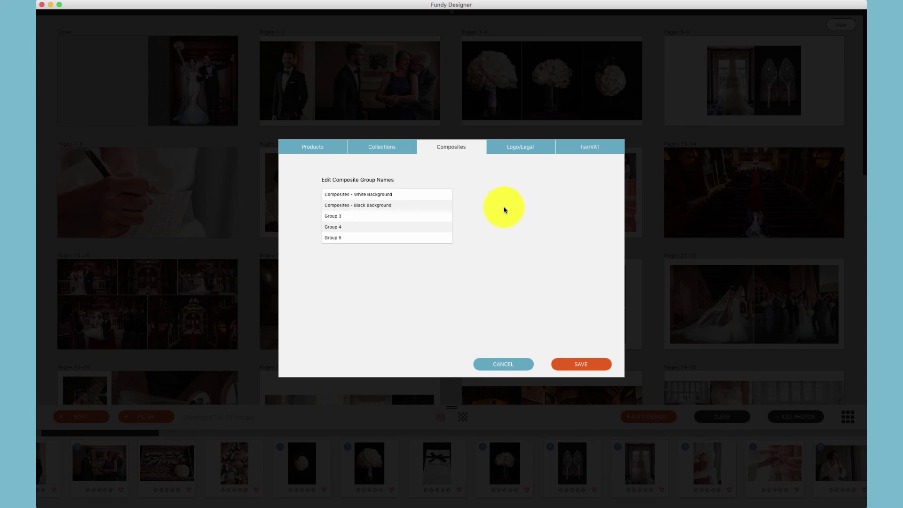
Show the Logo/Legal settings and keep the PDF paper size at Letter - 8.5 x 11 in.
left_click(520, 148)
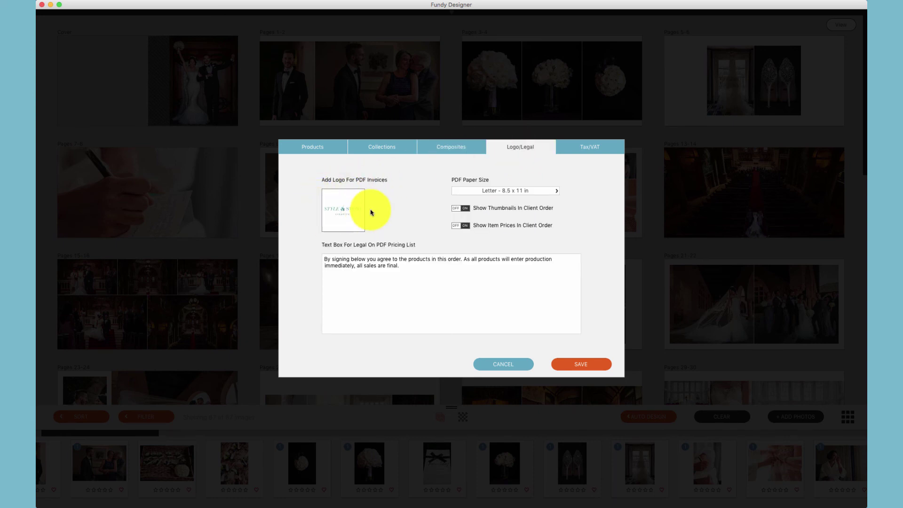
left_click(473, 193)
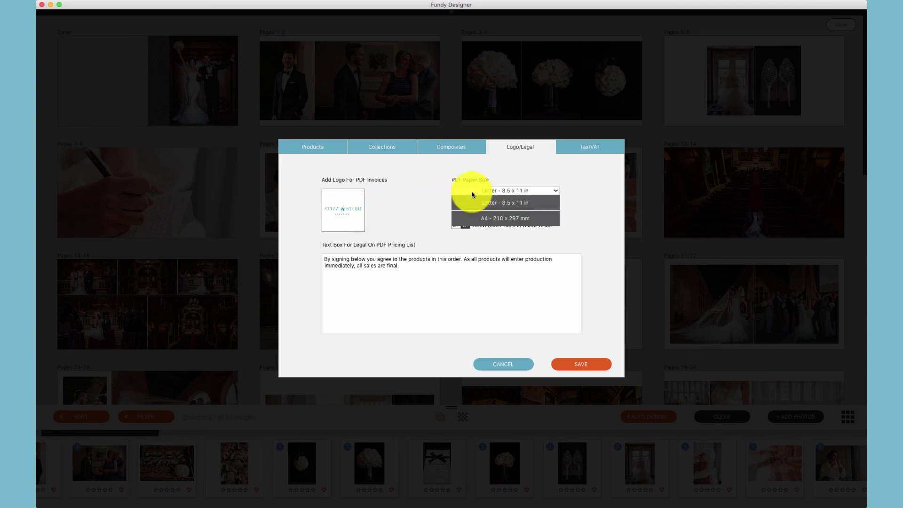
left_click(473, 194)
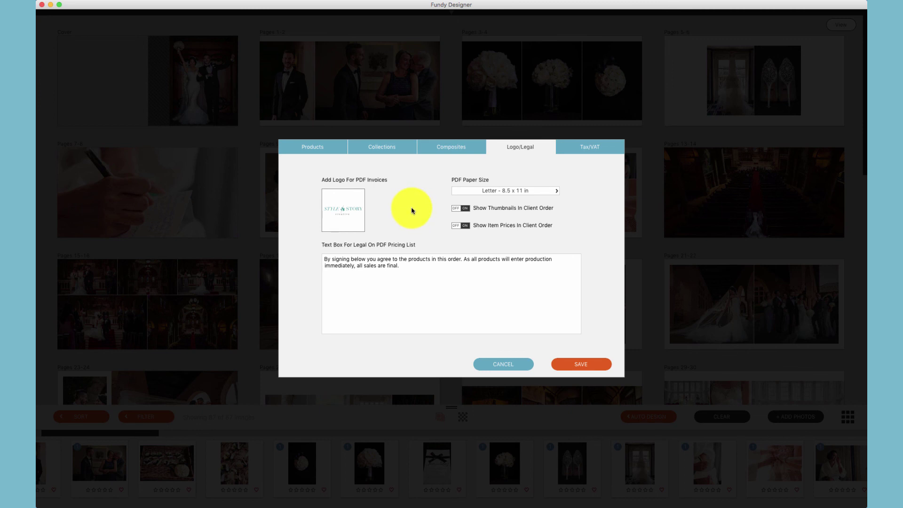
Show the Tax/VAT page with the $ symbol and 5% rate named Tax.
left_click(579, 147)
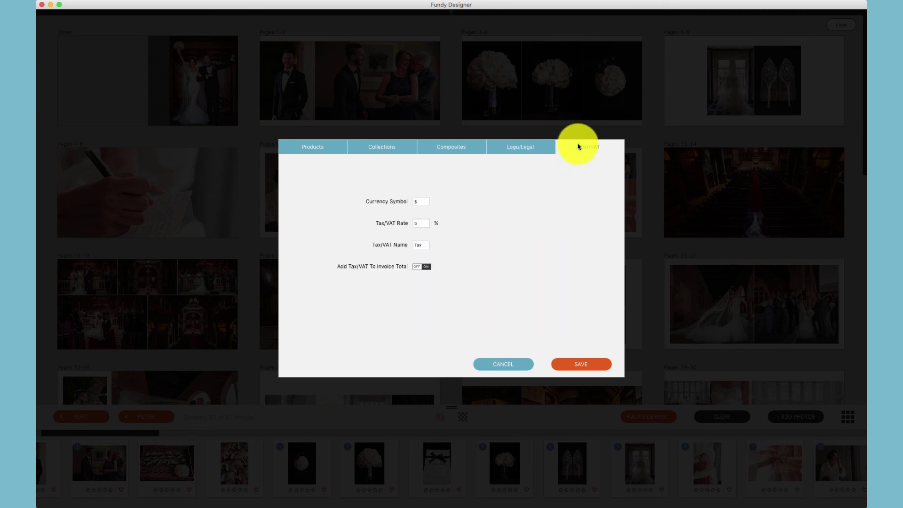